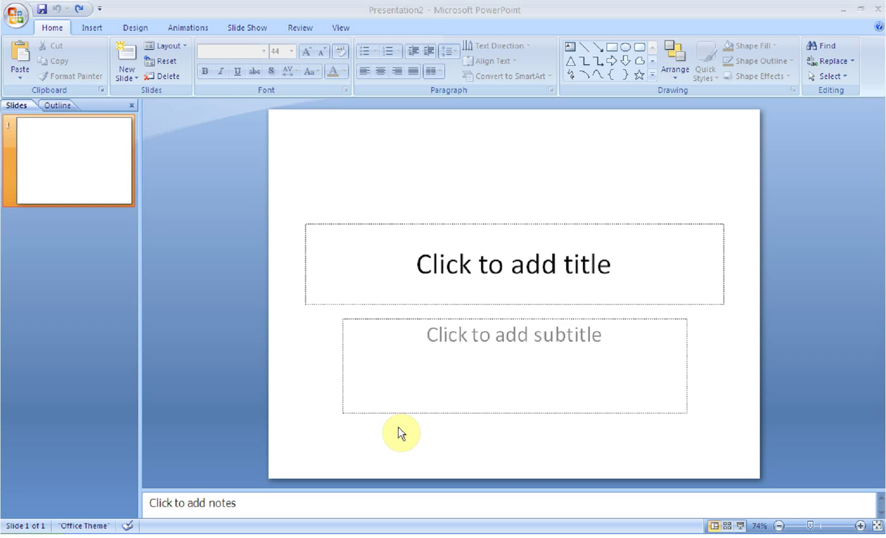
- Browse the Insert, Design, Animations, Slide Show, Review and View ribbons, returning to Home
click(398, 427)
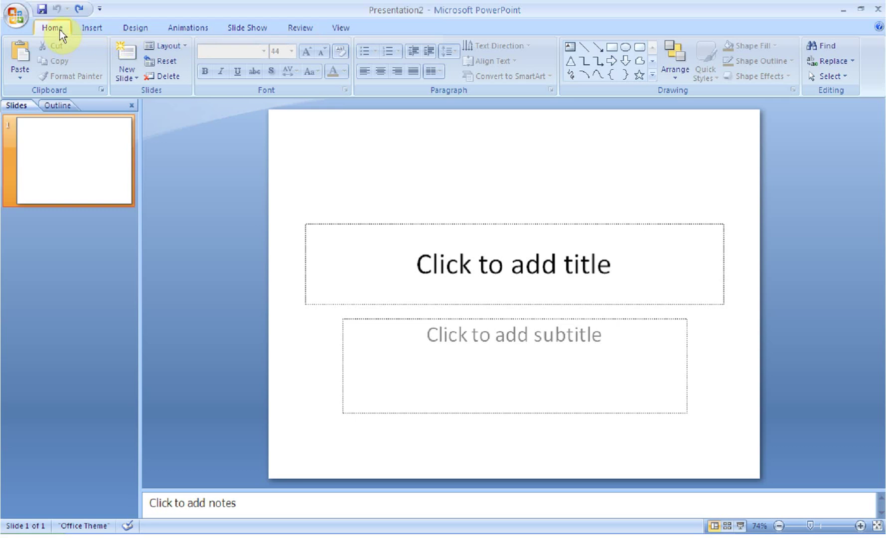
click(93, 31)
click(128, 32)
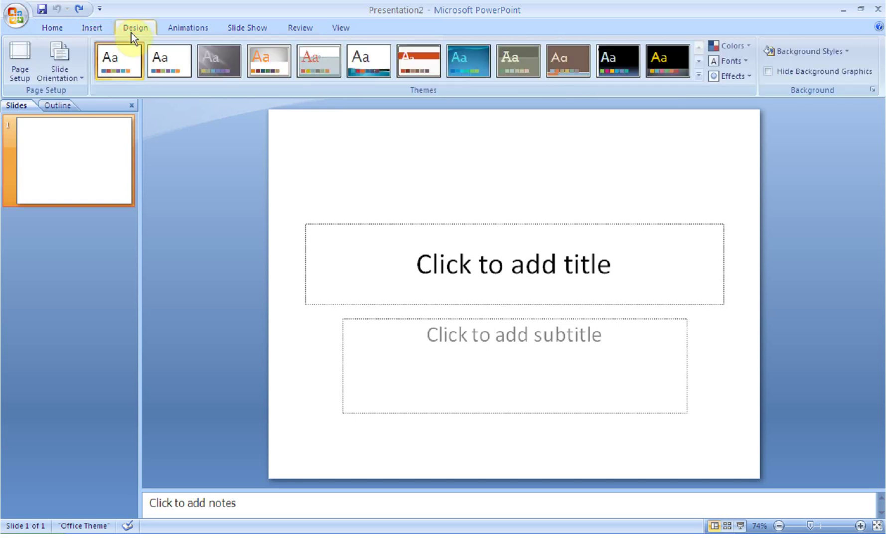
click(185, 28)
click(234, 29)
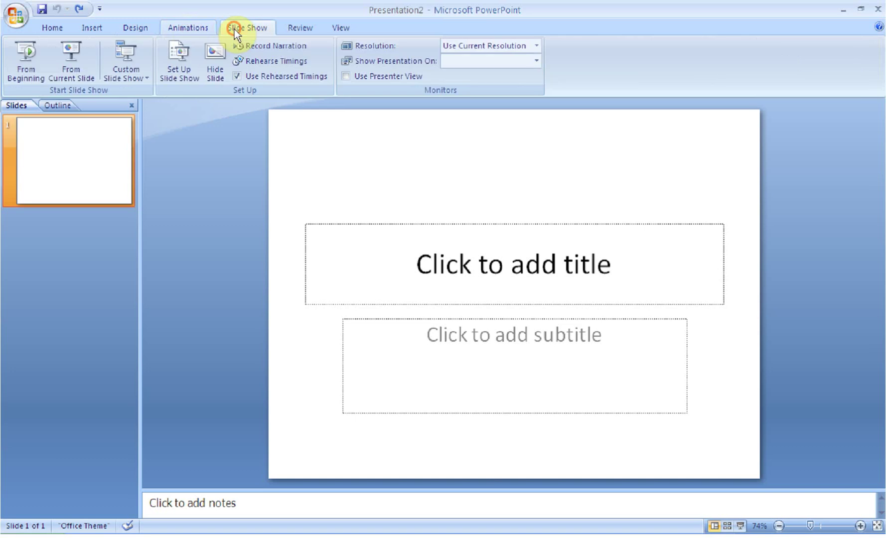
click(301, 29)
click(337, 27)
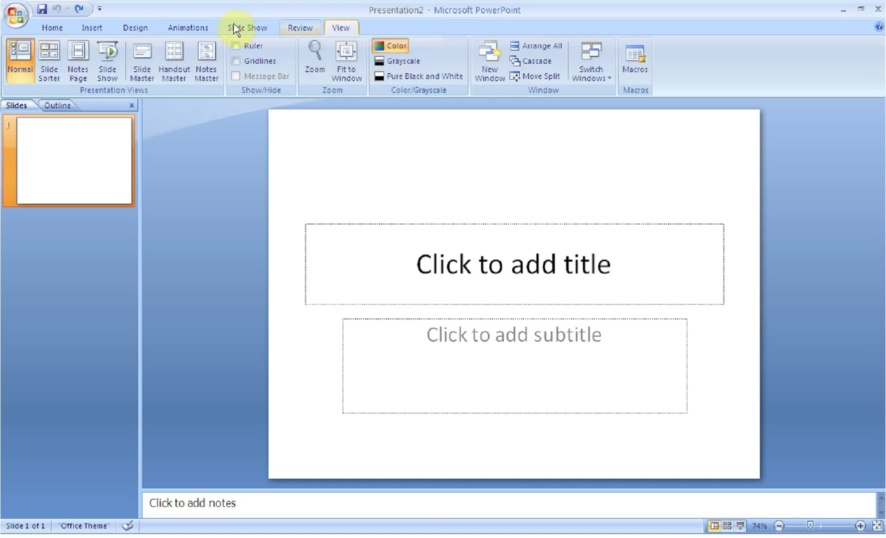
click(50, 30)
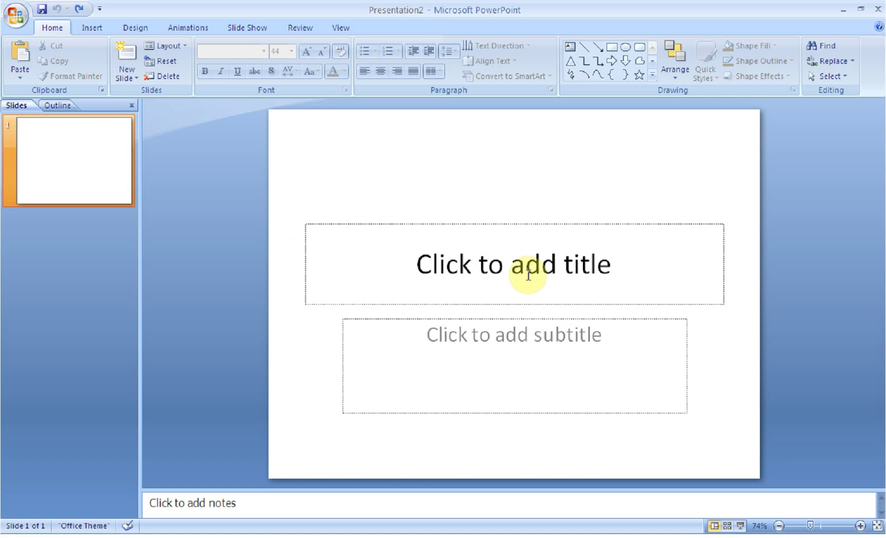
- Enter 'My Presentation Title' in the title placeholder
click(637, 276)
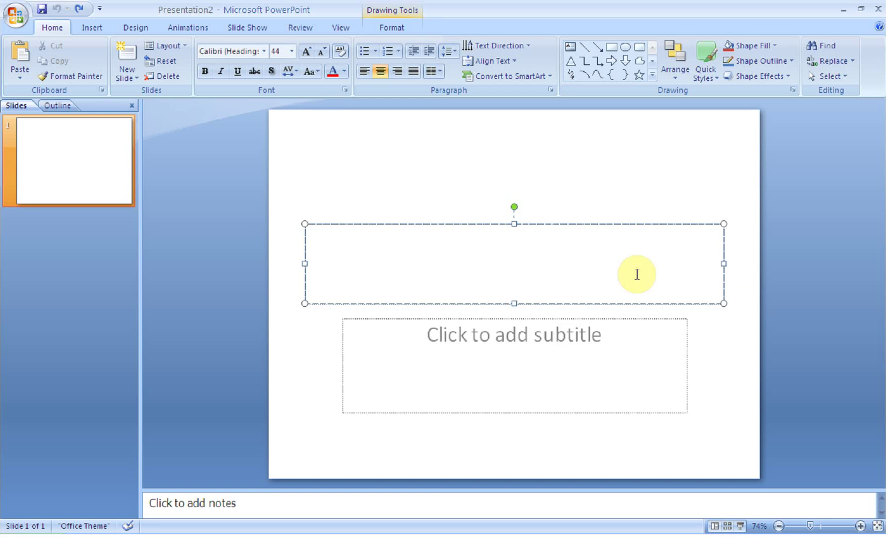
text(My Presentation Title)
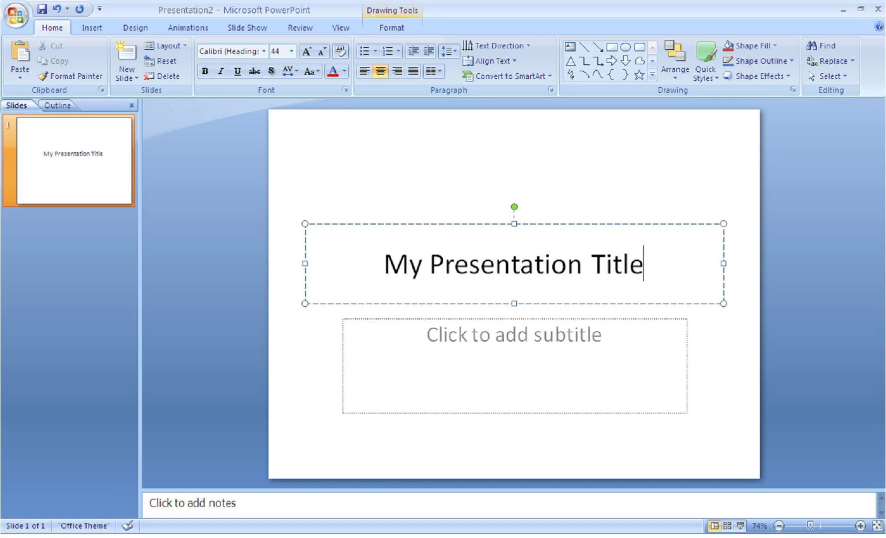
click(631, 355)
text(Corey Rogers)
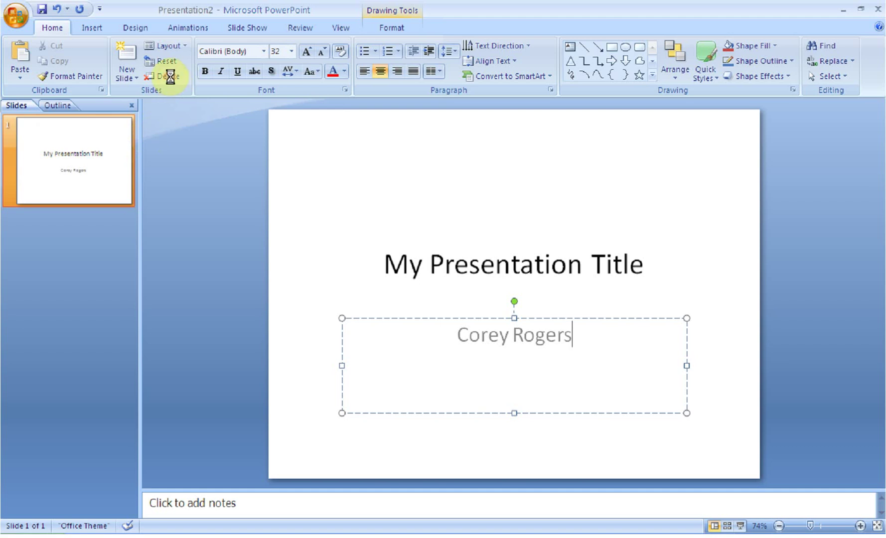
key(ctrl+s)
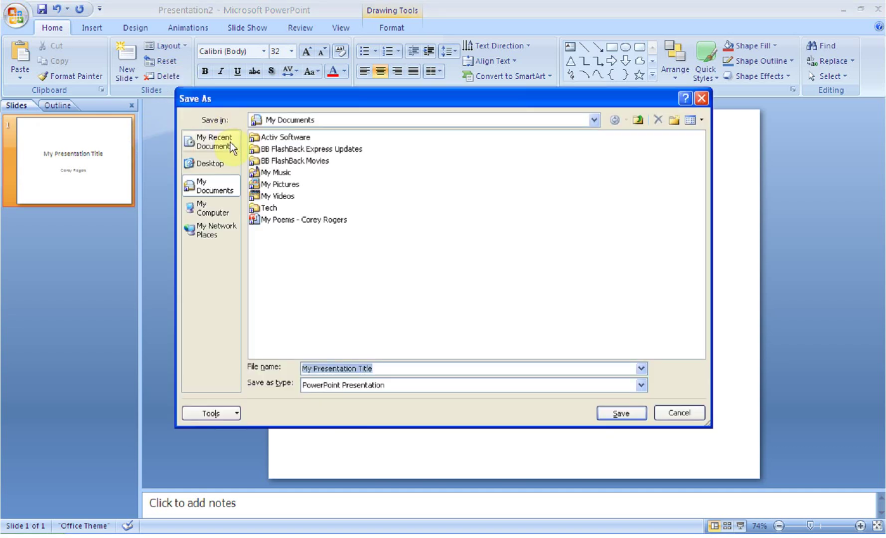
- Choose My Documents and edit the file name toward 'My Presentation - Corey Rogers'
click(229, 186)
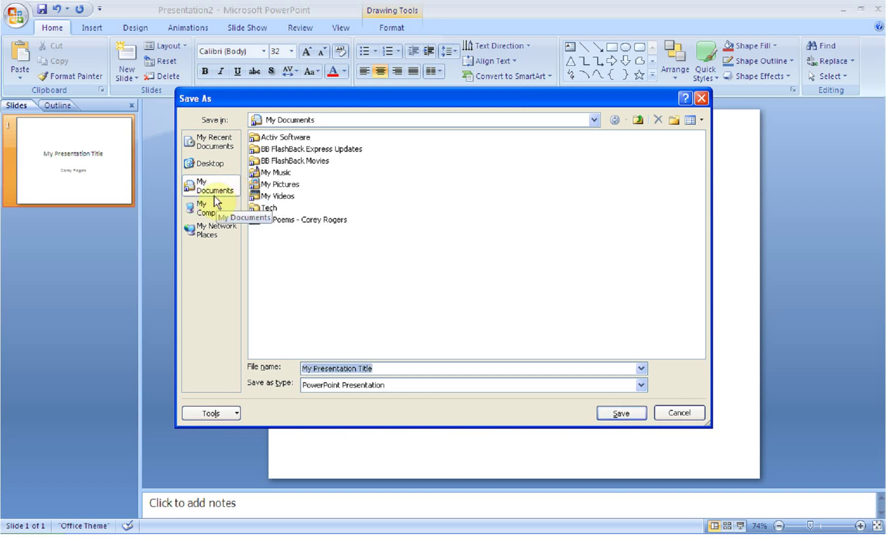
click(393, 366)
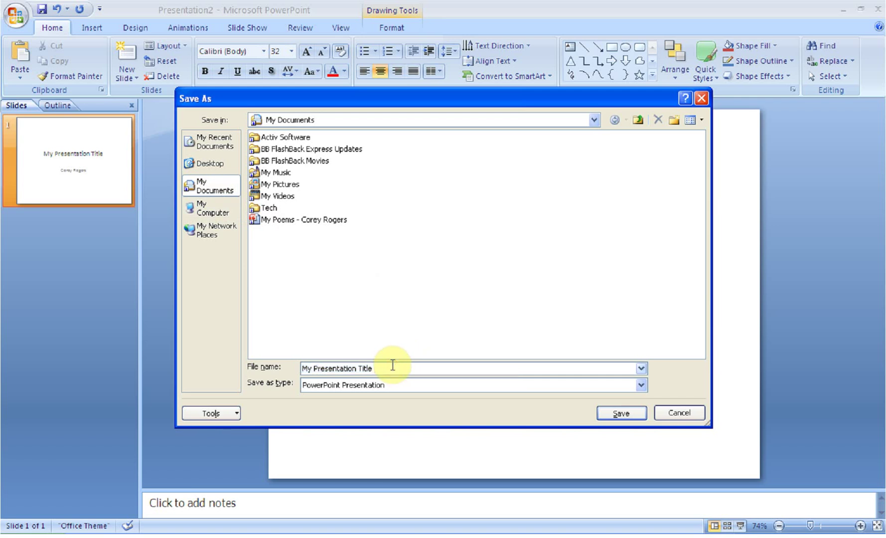
key(BackSpace)
key(BackSpace)
key(BackSpace)
key(BackSpace)
key(BackSpace)
key(BackSpace)
key(BackSpace)
text(- Corey Rogers)
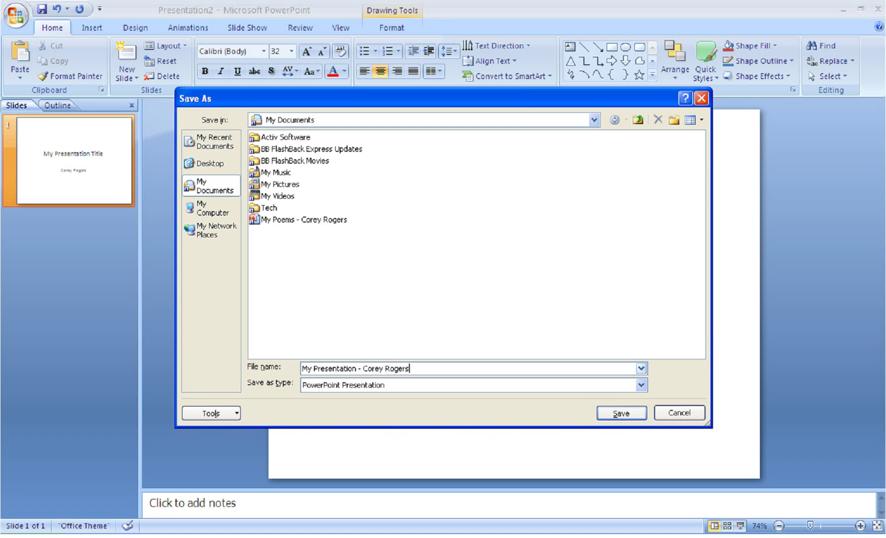